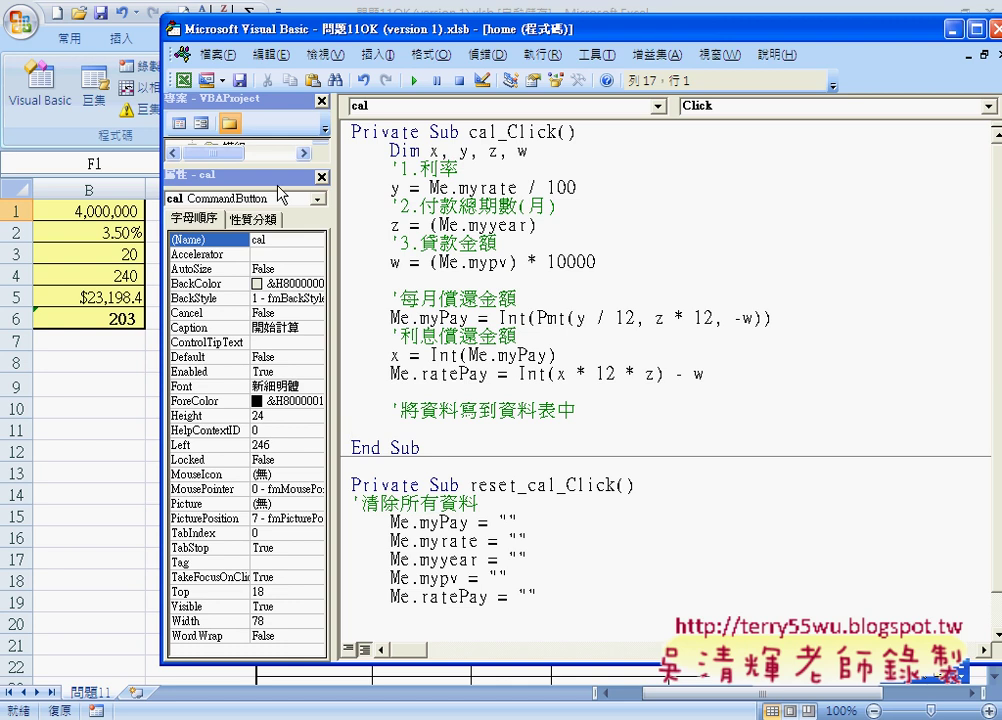
# Open the home form's design and inspect the mypv, myrate and myyear textboxes, the form, and the cal button
pyautogui.moveTo(289, 168); pyautogui.dragTo(289, 425)
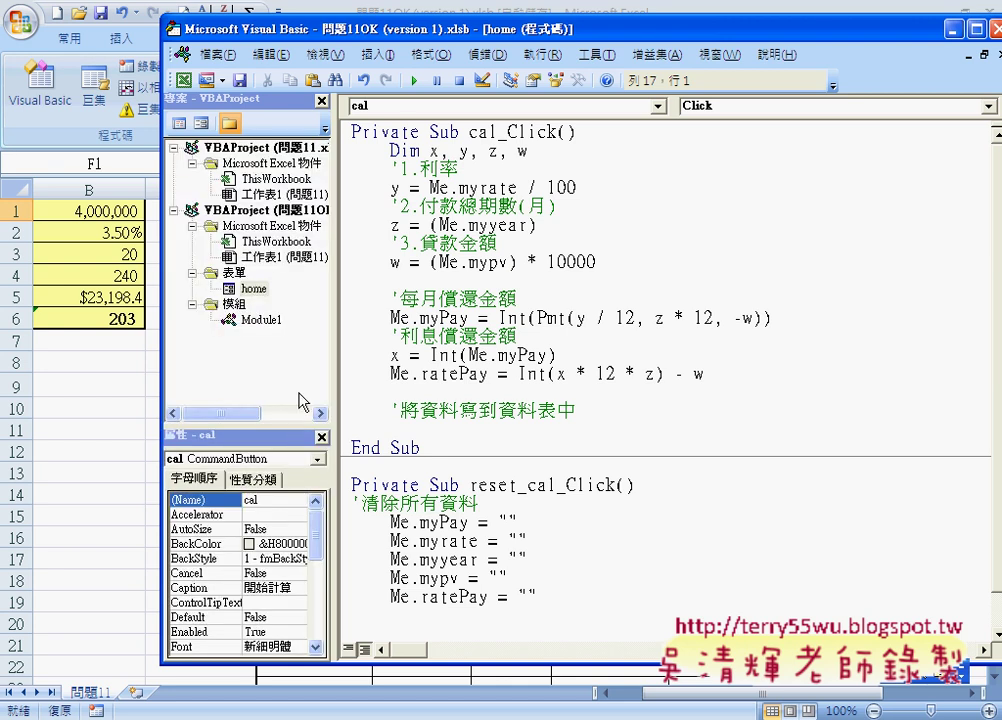
pyautogui.doubleClick(252, 288)
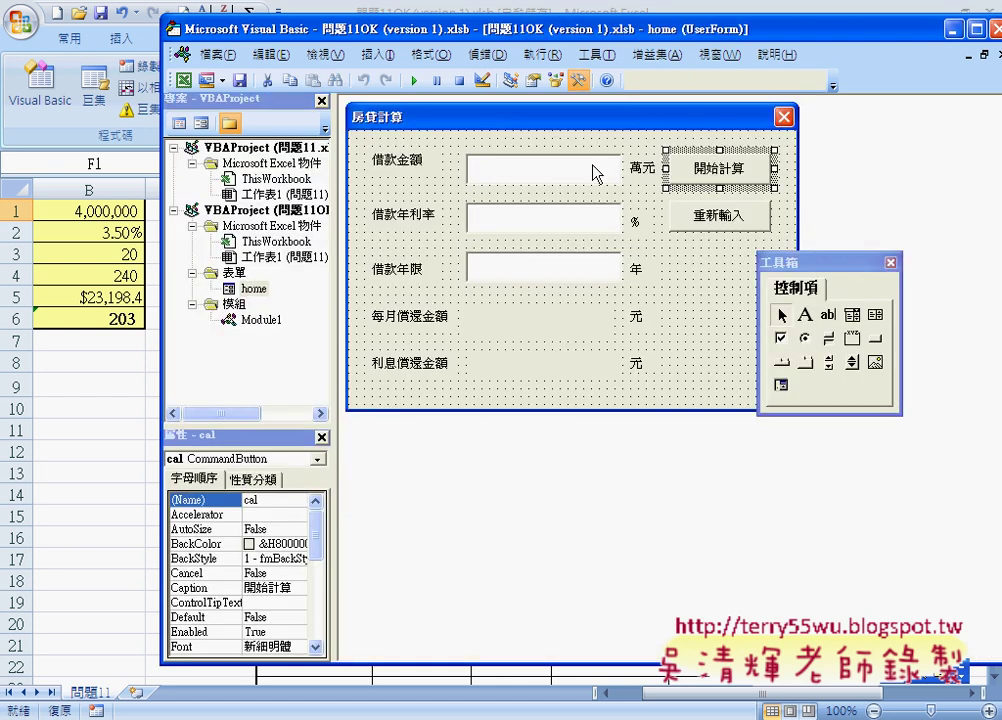
pyautogui.click(590, 172)
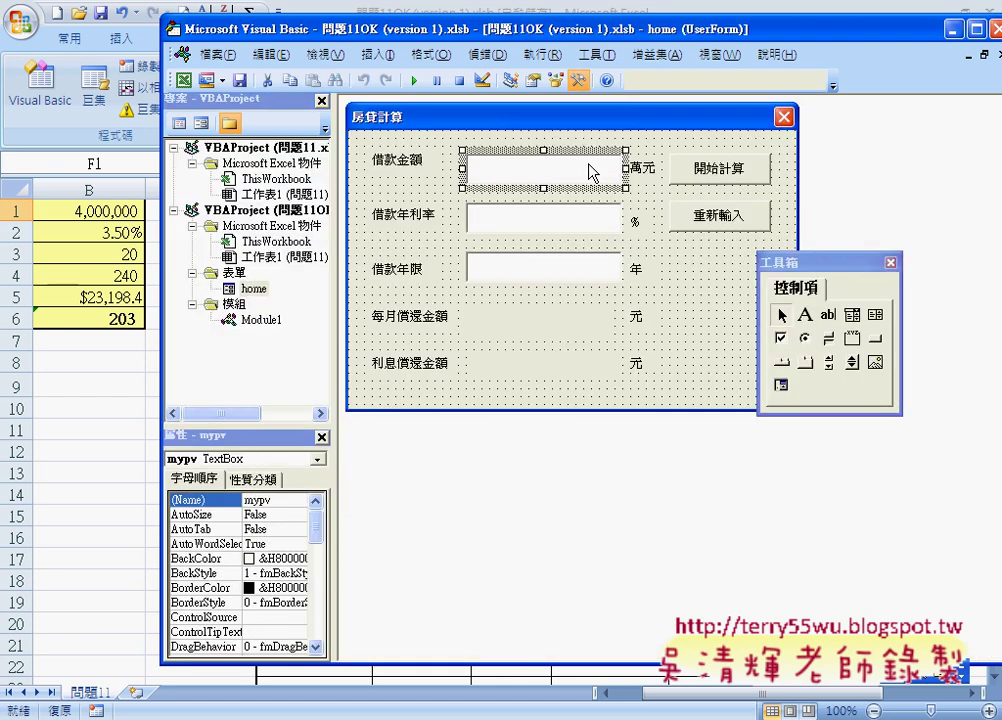
pyautogui.click(536, 228)
pyautogui.click(535, 268)
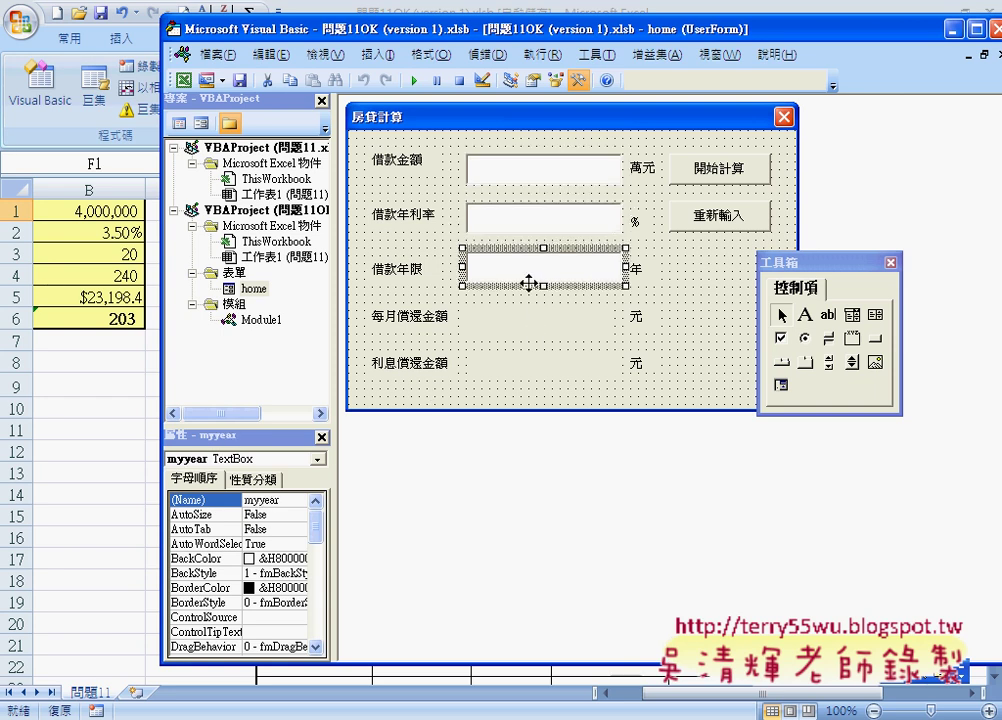
pyautogui.click(686, 276)
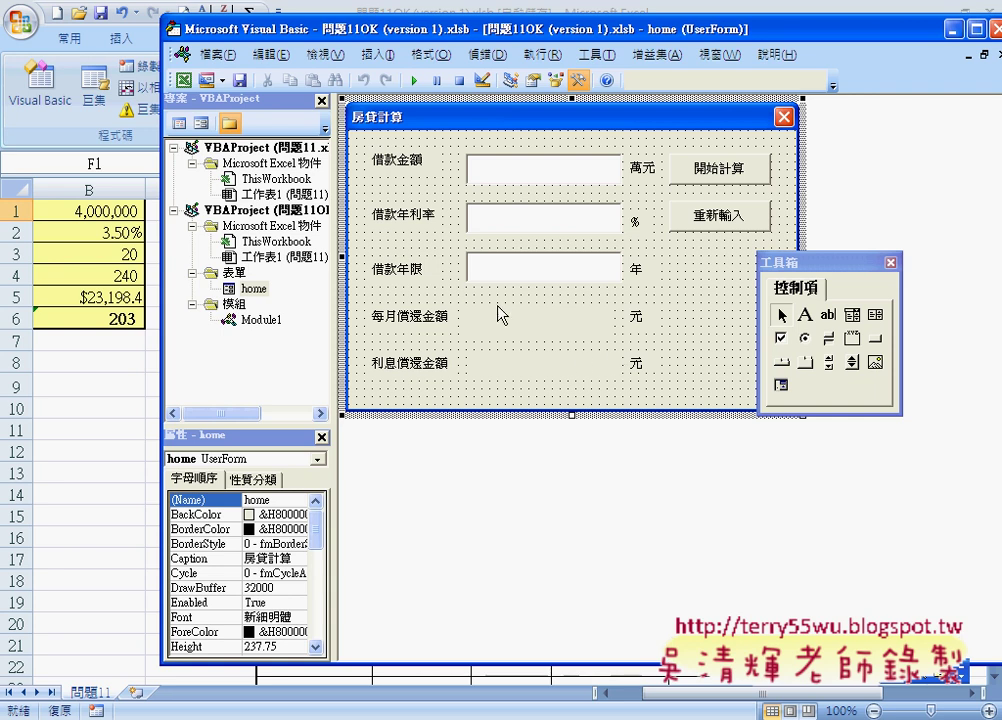
pyautogui.click(707, 174)
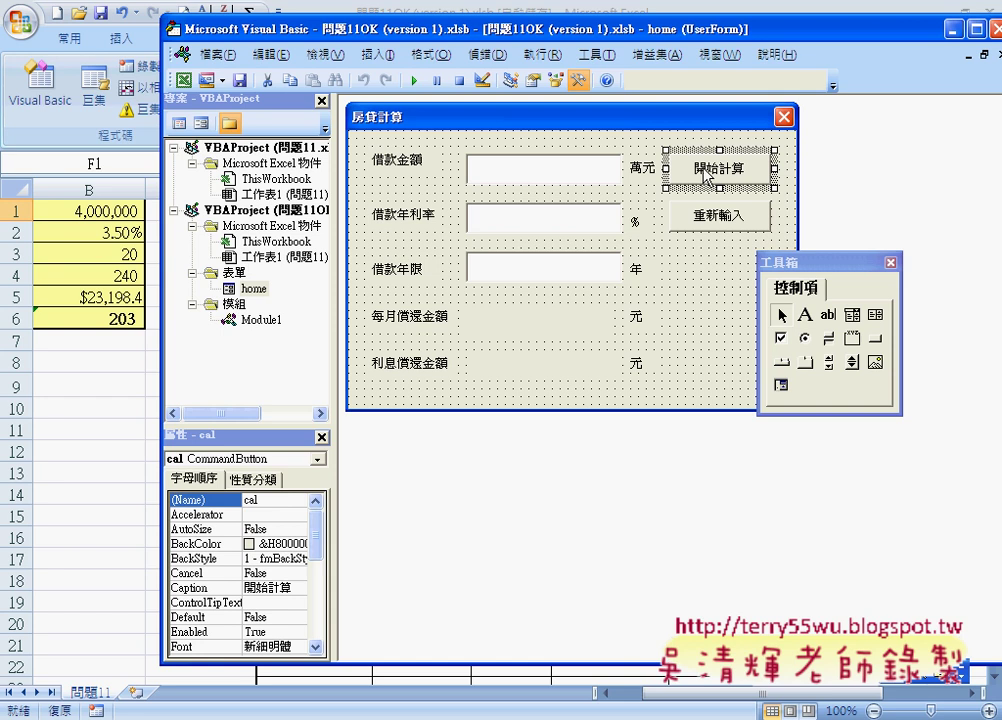
pyautogui.moveTo(713, 172); pyautogui.dragTo(770, 200)
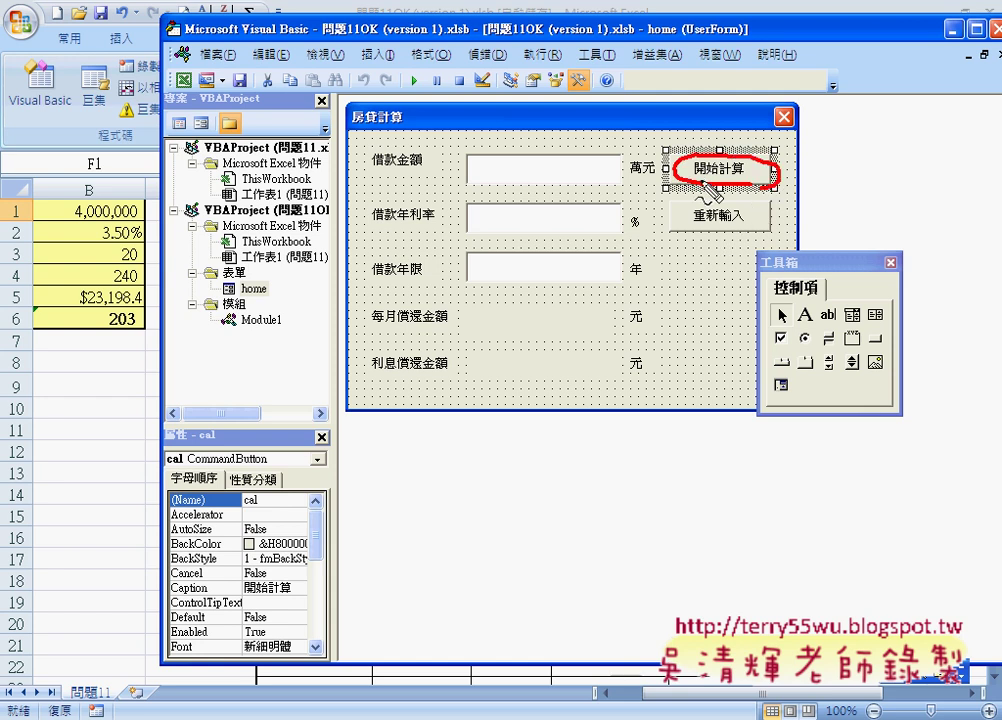
pyautogui.moveTo(740, 227)
pyautogui.mouseDown()
pyautogui.moveTo(695, 212)
pyautogui.moveTo(748, 238)
pyautogui.mouseUp()
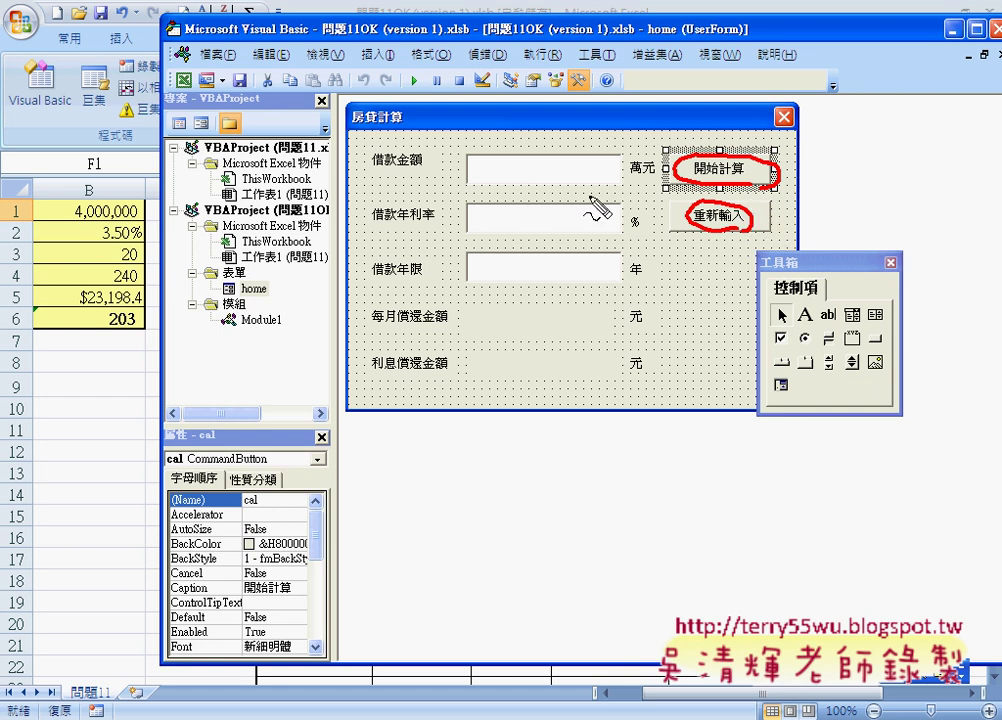
pyautogui.moveTo(582, 187)
pyautogui.mouseDown()
pyautogui.moveTo(528, 188)
pyautogui.moveTo(586, 190)
pyautogui.mouseUp()
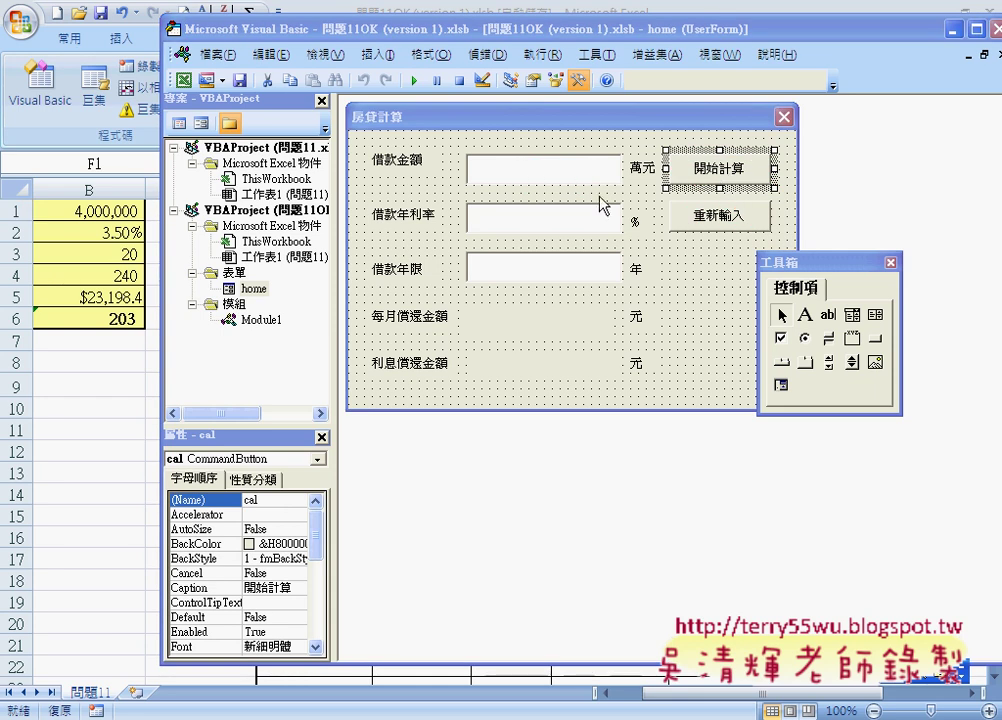
# Check the mypv, myrate and myyear textboxes and the myPay label, then return to the 問題11 worksheet
pyautogui.click(565, 183)
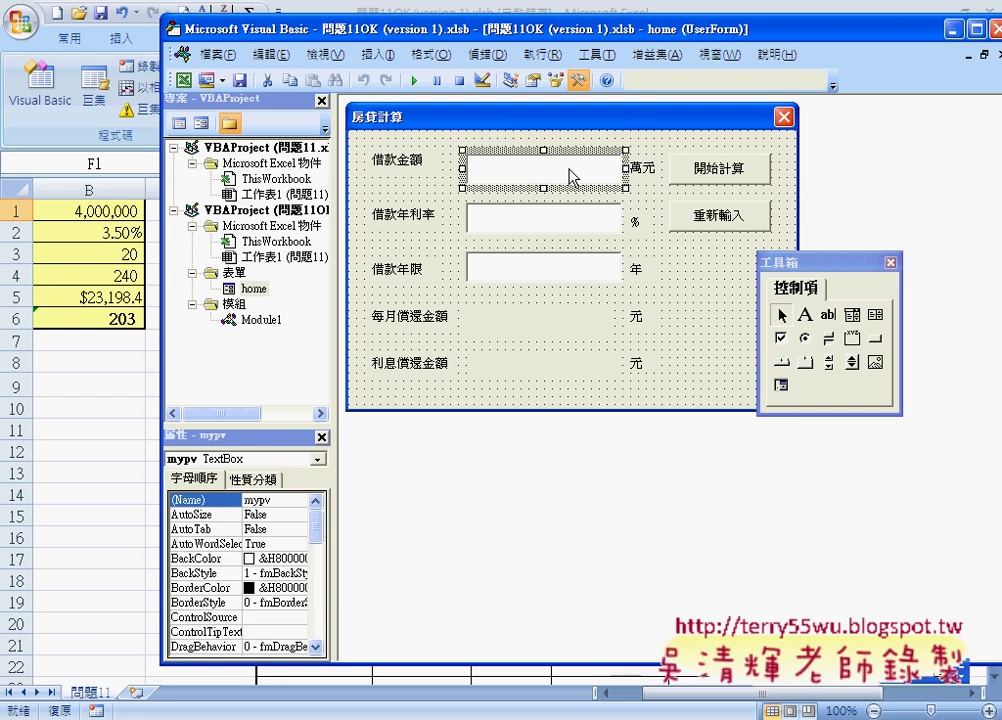
pyautogui.click(595, 222)
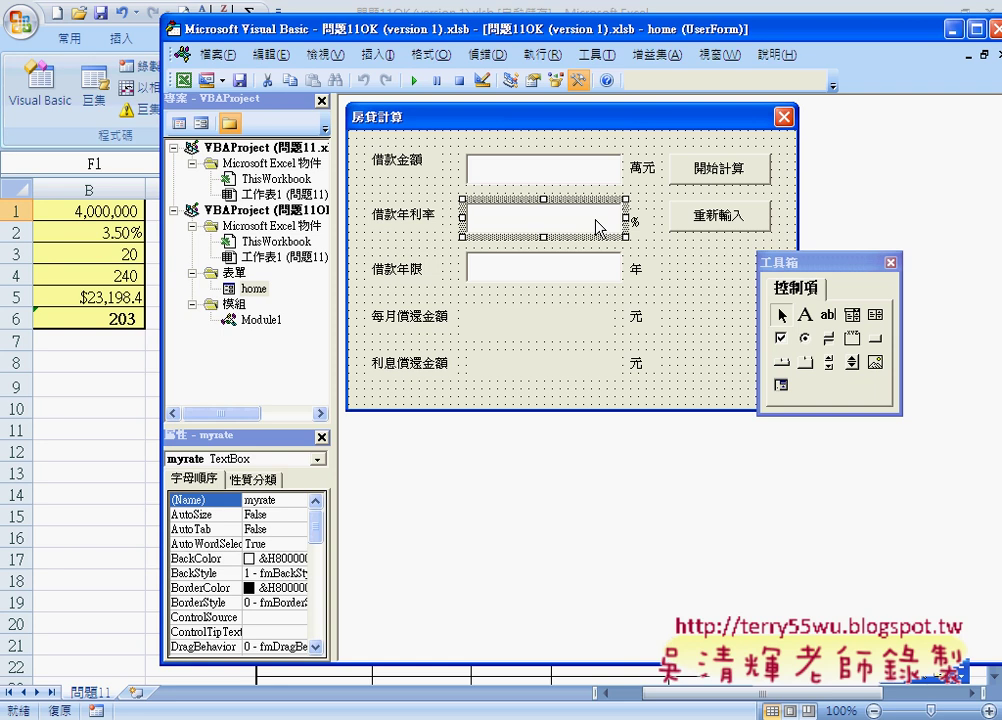
pyautogui.click(581, 272)
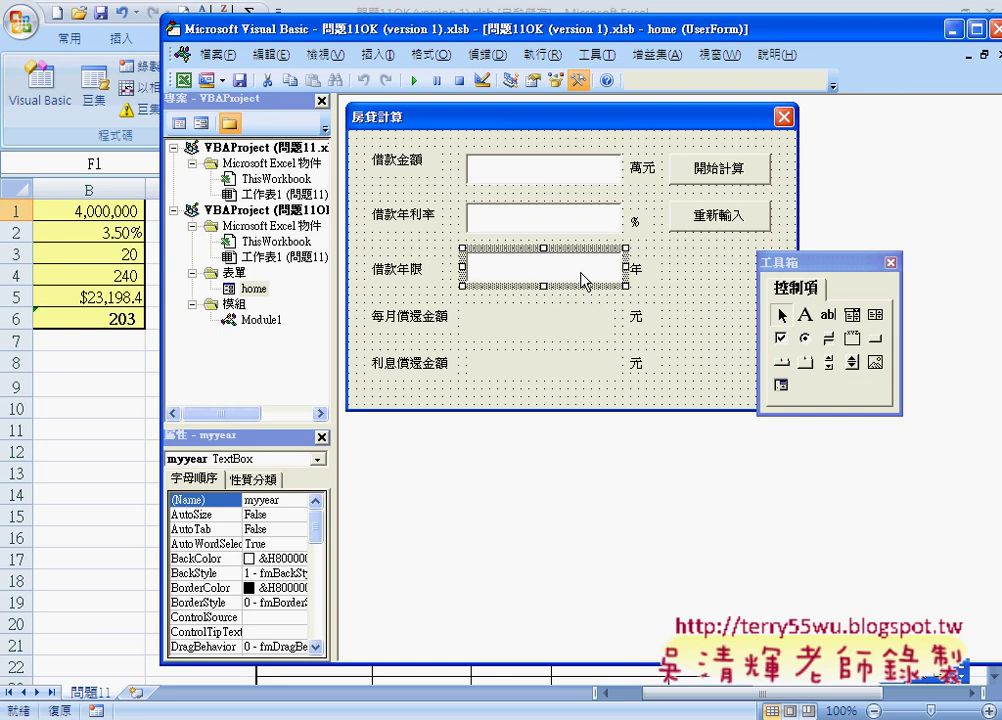
pyautogui.click(566, 334)
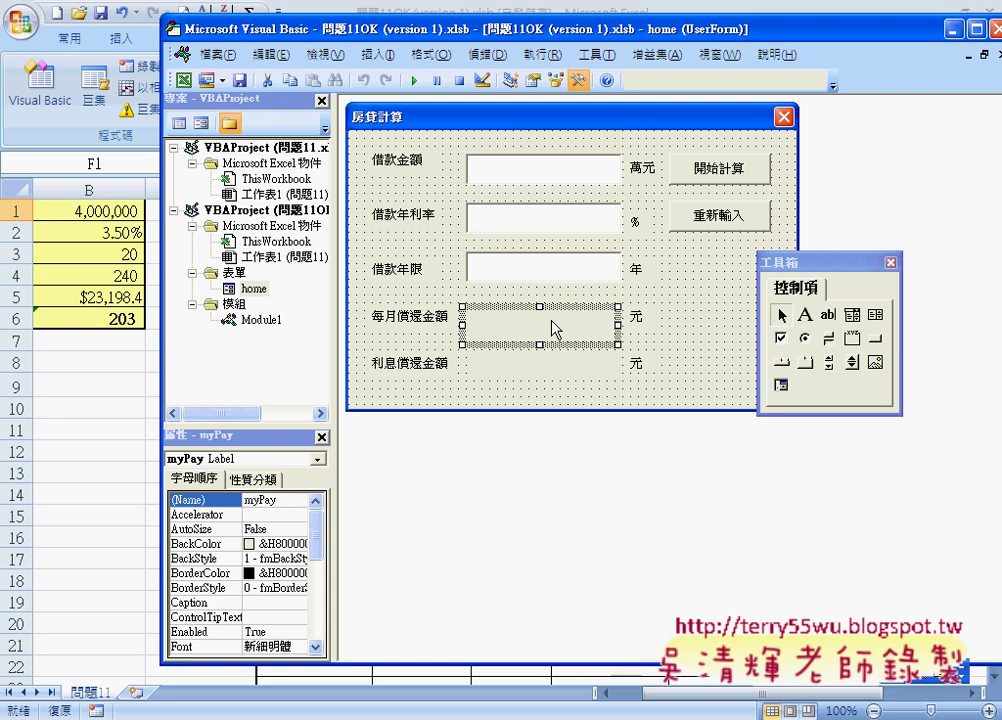
pyautogui.click(96, 360)
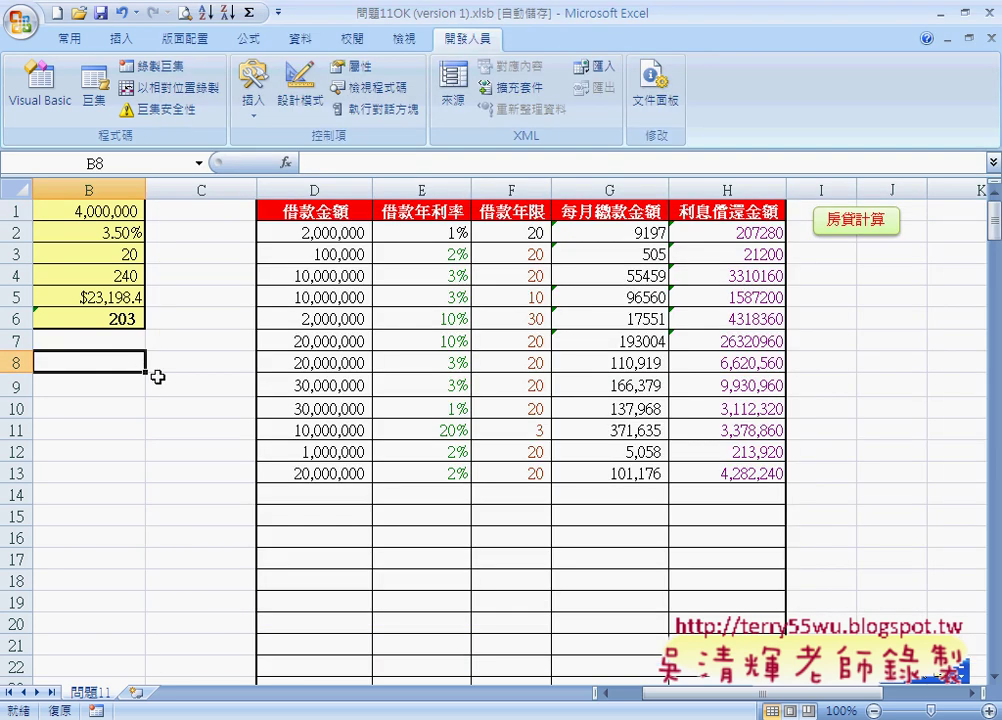
# Select B5 to show =PMT(B2/12,B4,-B1) and put that formula into edit mode
pyautogui.click(127, 293)
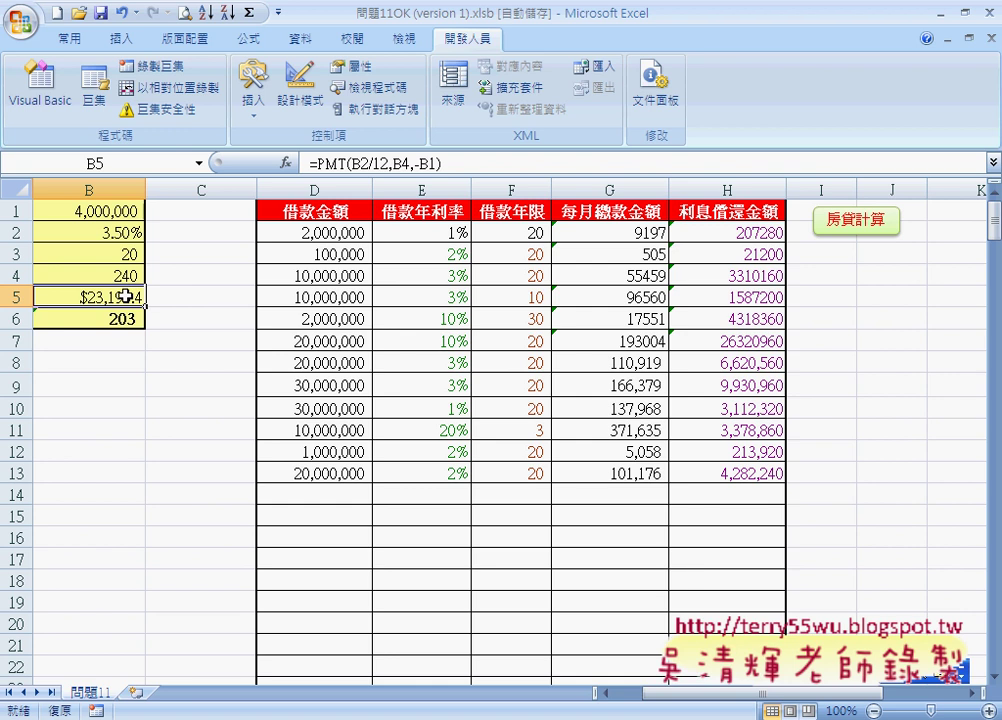
pyautogui.moveTo(160, 300); pyautogui.dragTo(150, 318)
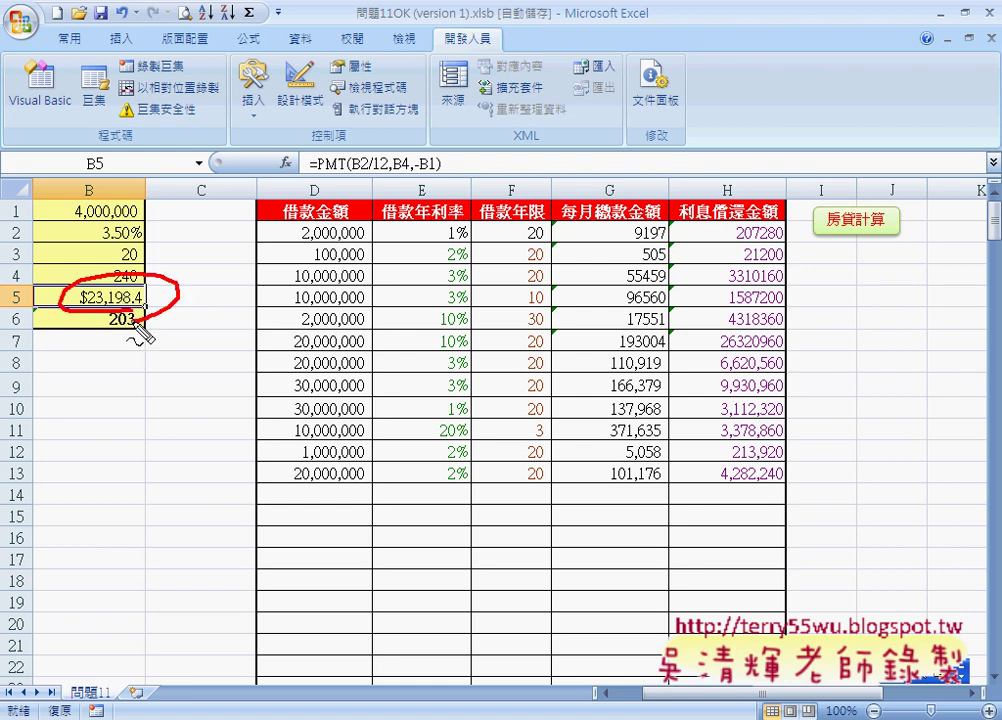
pyautogui.press('Escape')
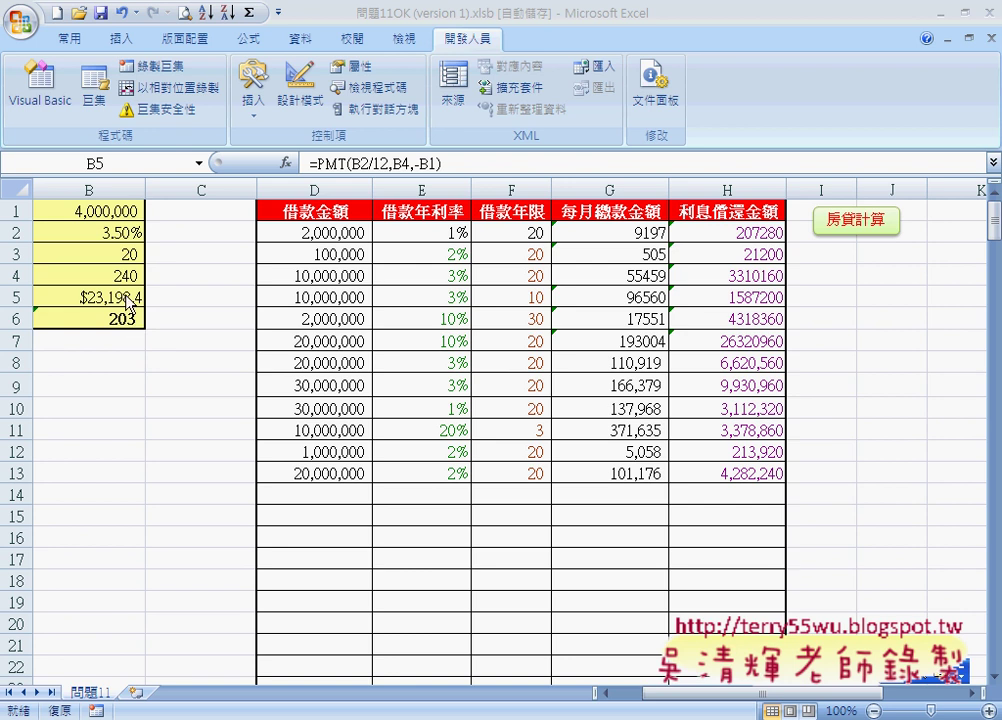
pyautogui.click(328, 166)
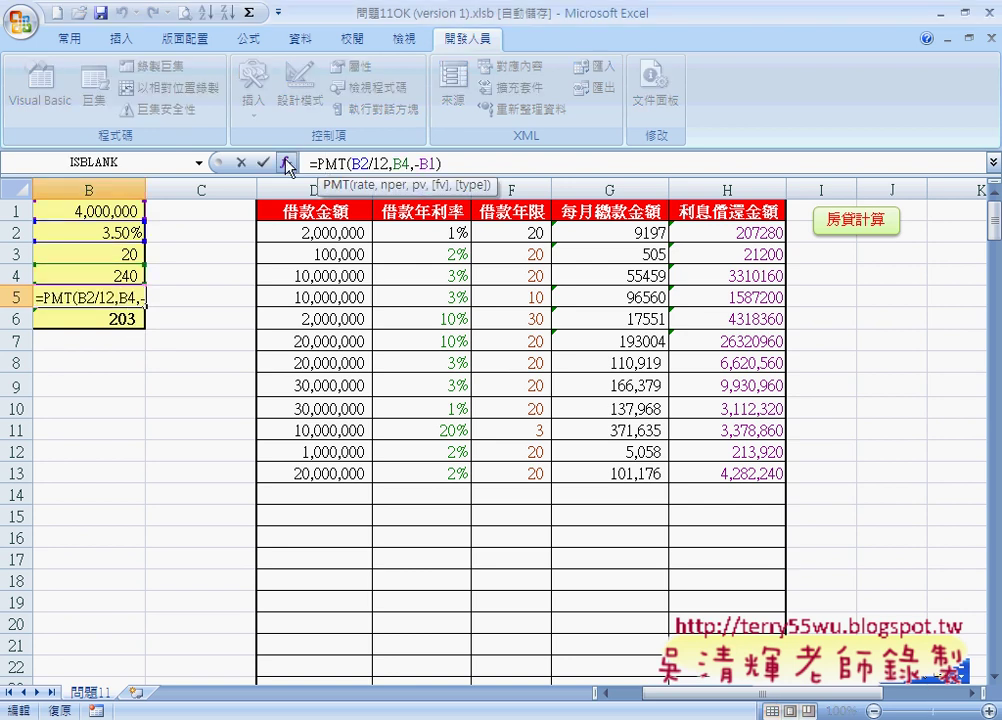
# Open the PMT Function Arguments dialog, move it clear of column B, and highlight the 12 in Rate B2/12
pyautogui.click(288, 166)
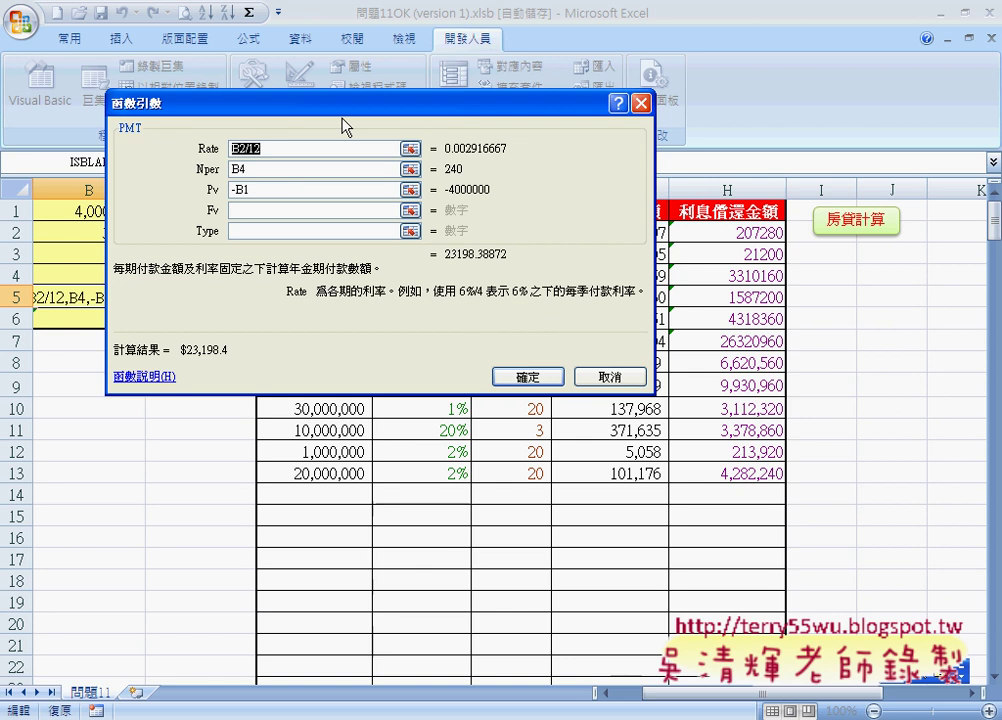
pyautogui.moveTo(400, 111); pyautogui.dragTo(410, 259)
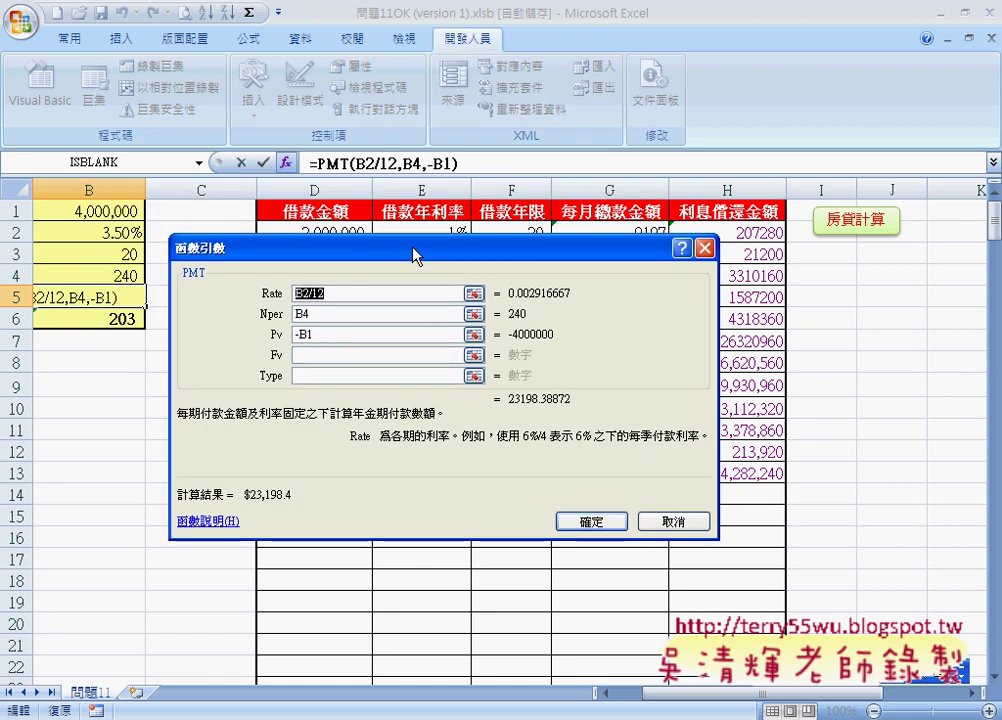
pyautogui.click(347, 292)
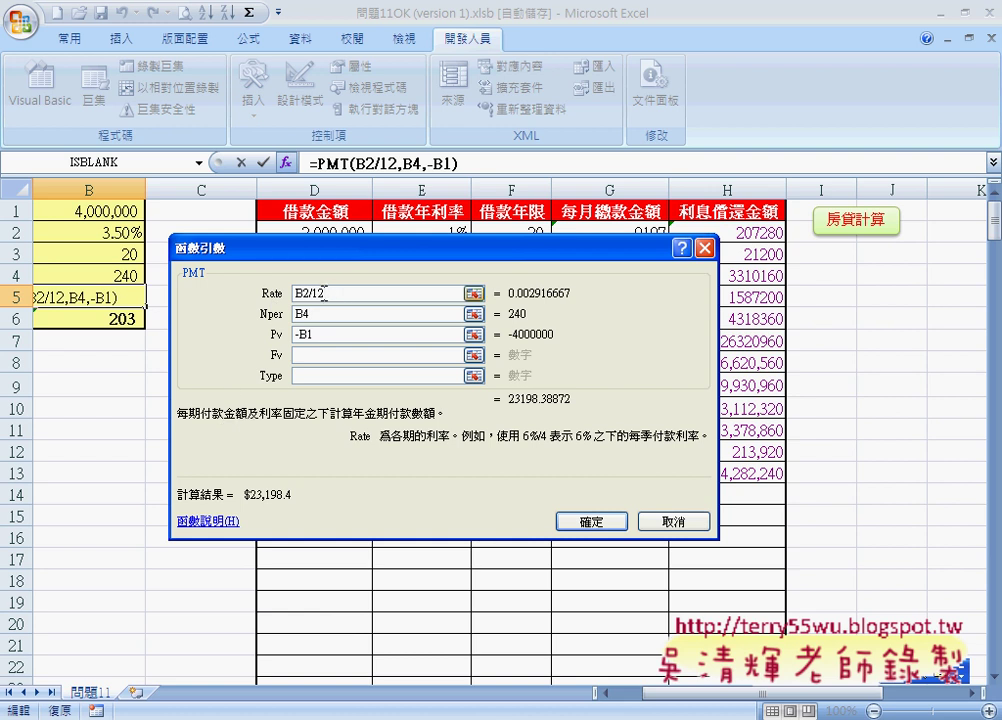
pyautogui.doubleClick(329, 293)
# Show the explanations for Nper B4 (240 periods) and Pv -B1 (-4000000), highlighting each reference
pyautogui.click(334, 292)
pyautogui.click(331, 316)
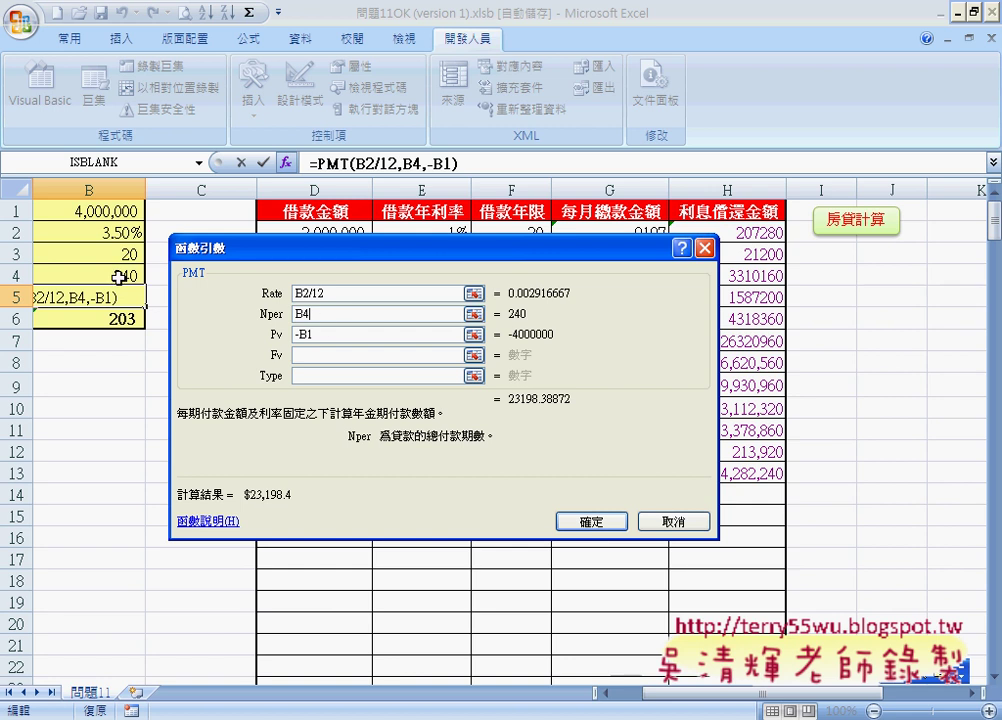
pyautogui.doubleClick(340, 314)
pyautogui.click(323, 340)
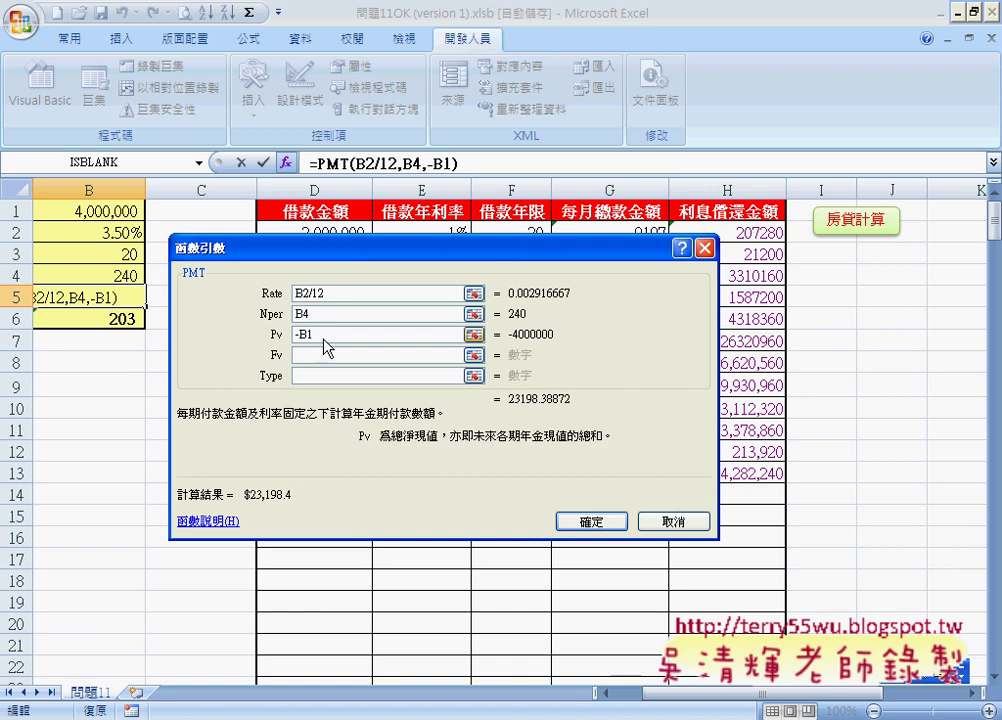
pyautogui.doubleClick(326, 336)
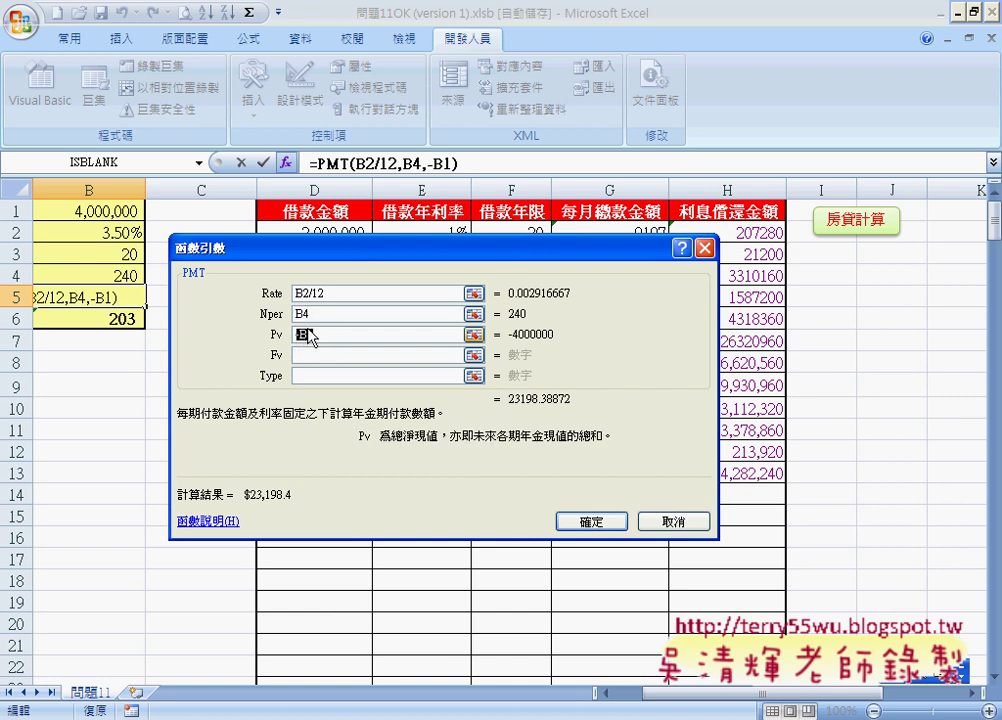